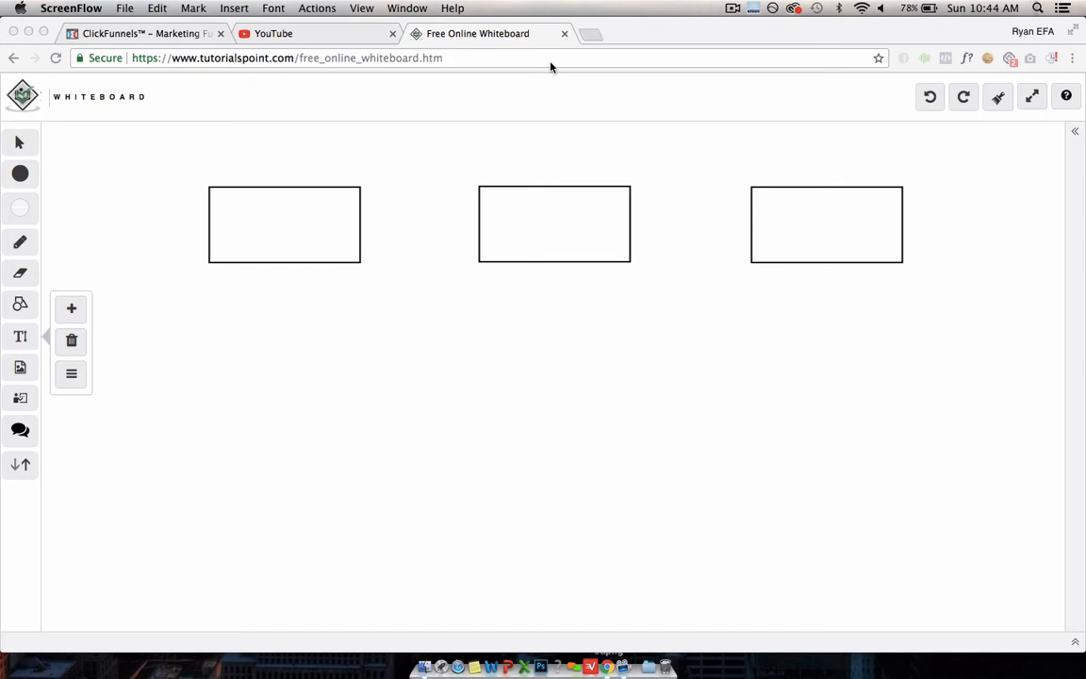
Step: Add a sample text object to the whiteboard, undoing an accidental stretch of it
left_click(20, 337)
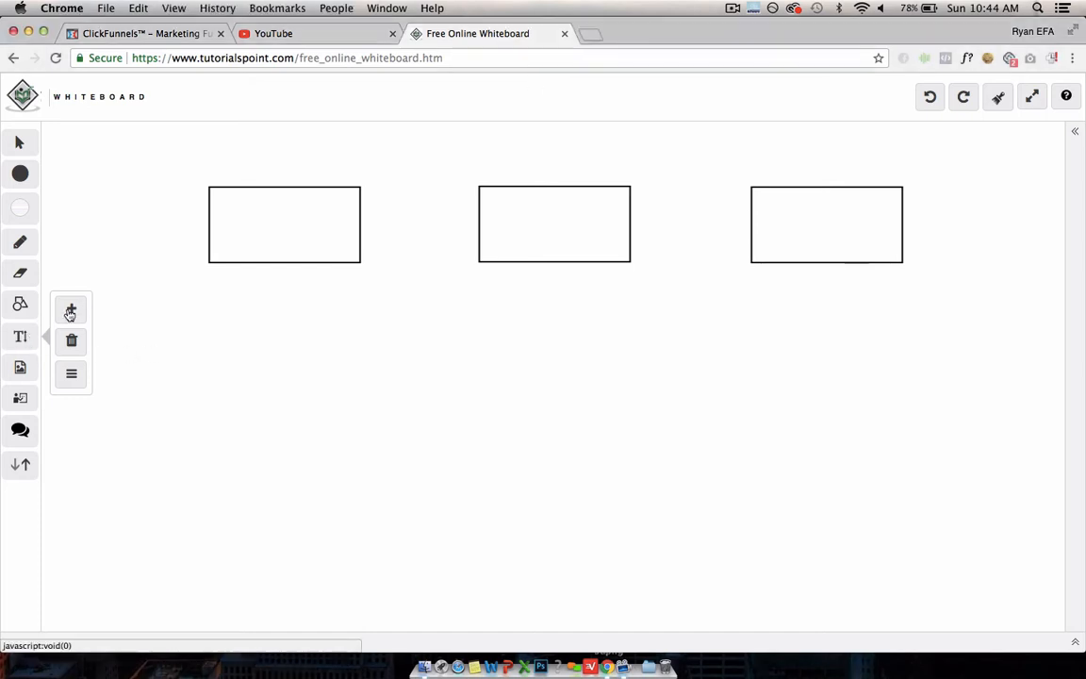
left_click(71, 308)
double_click(550, 377)
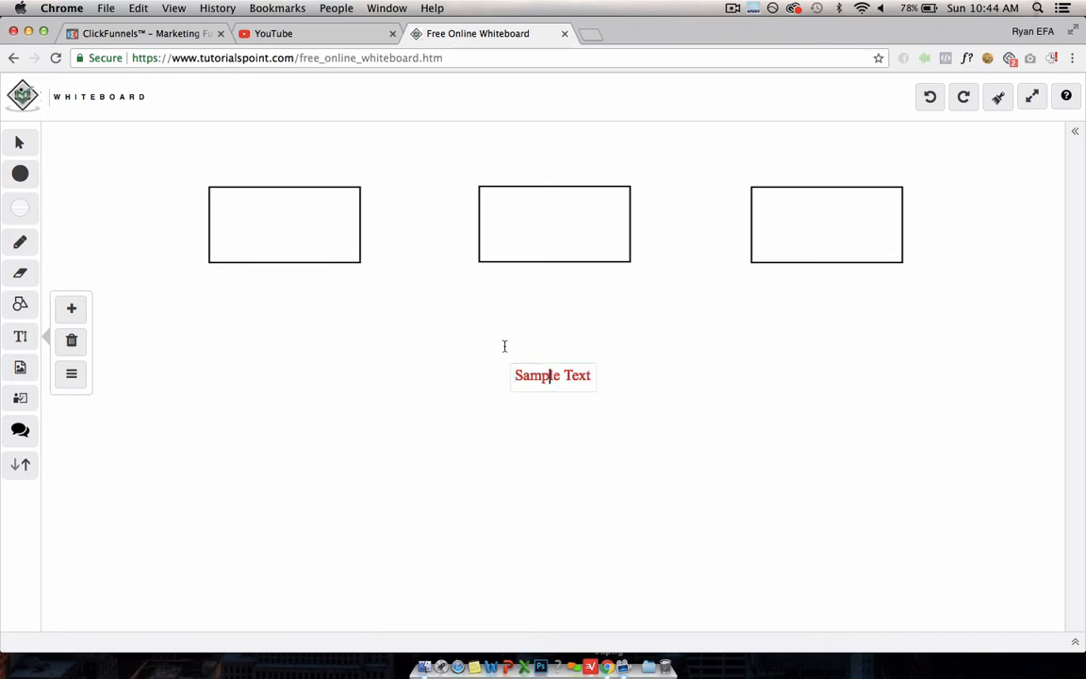
double_click(531, 376)
key("Escape")
left_click(555, 365)
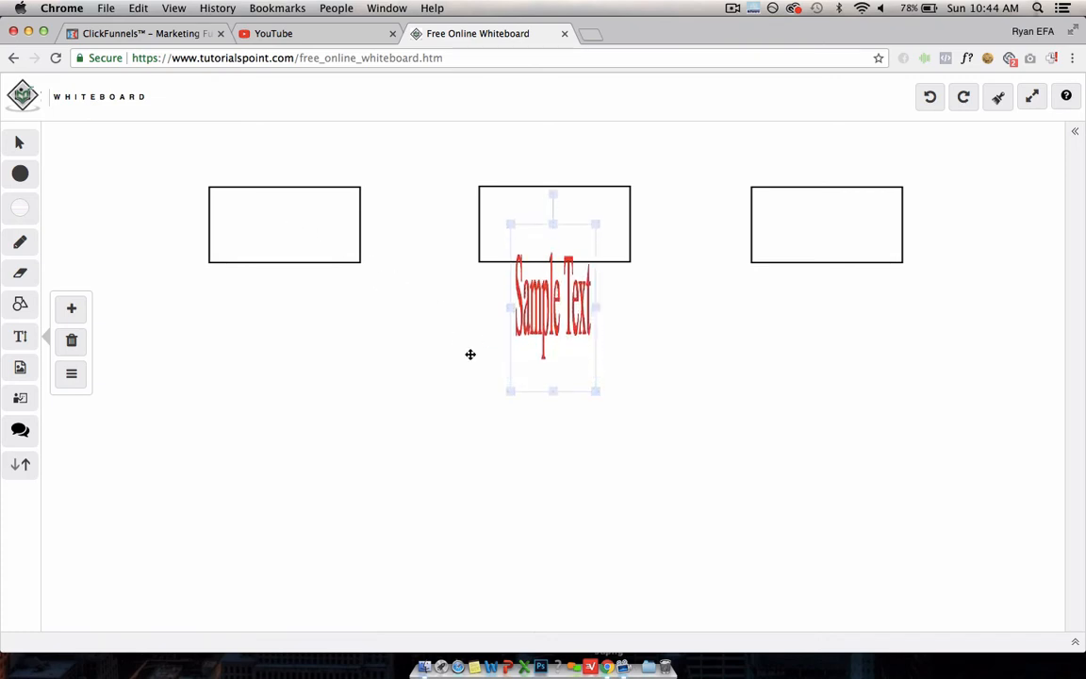
key("ctrl+z")
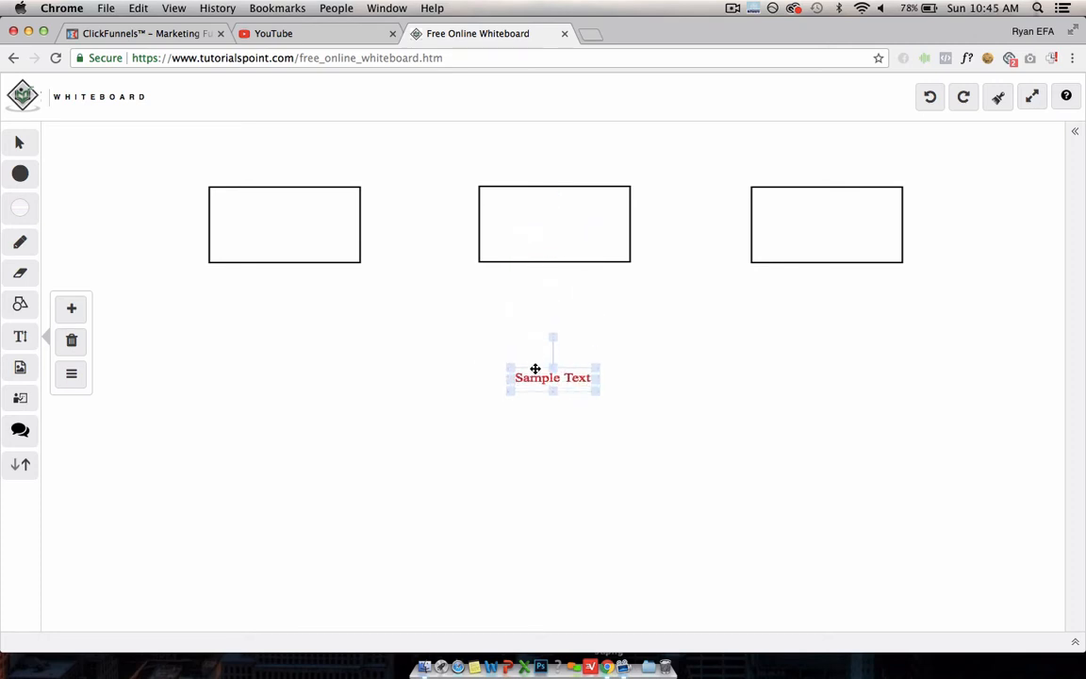
Step: Change the text to F+S and place the label inside the left box
double_click(534, 373)
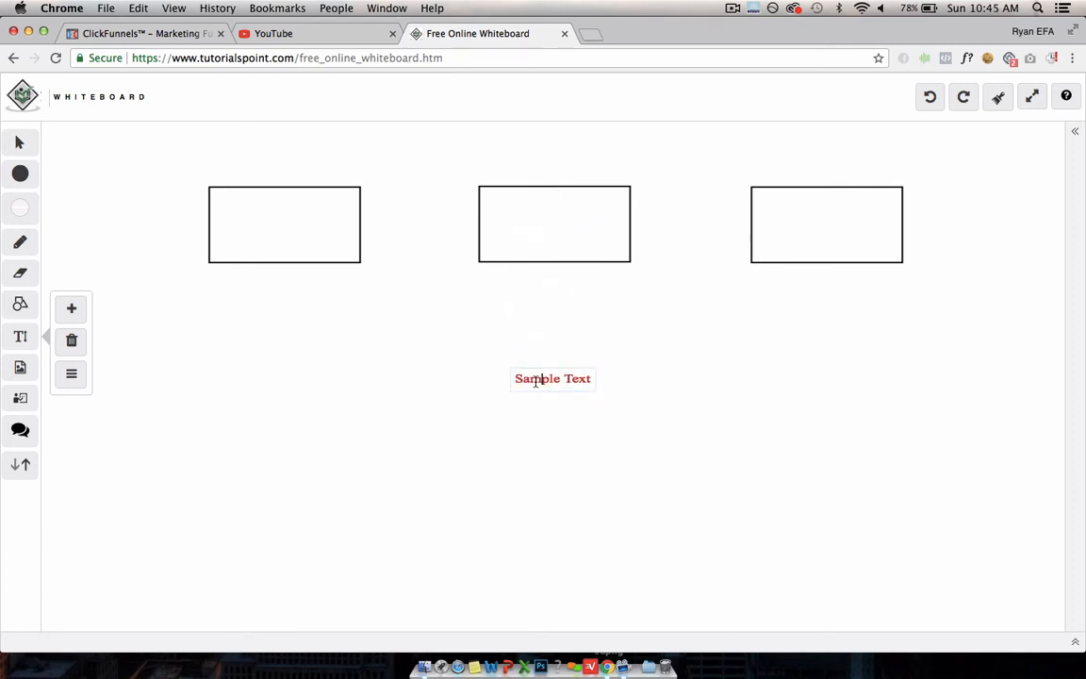
triple_click(537, 380)
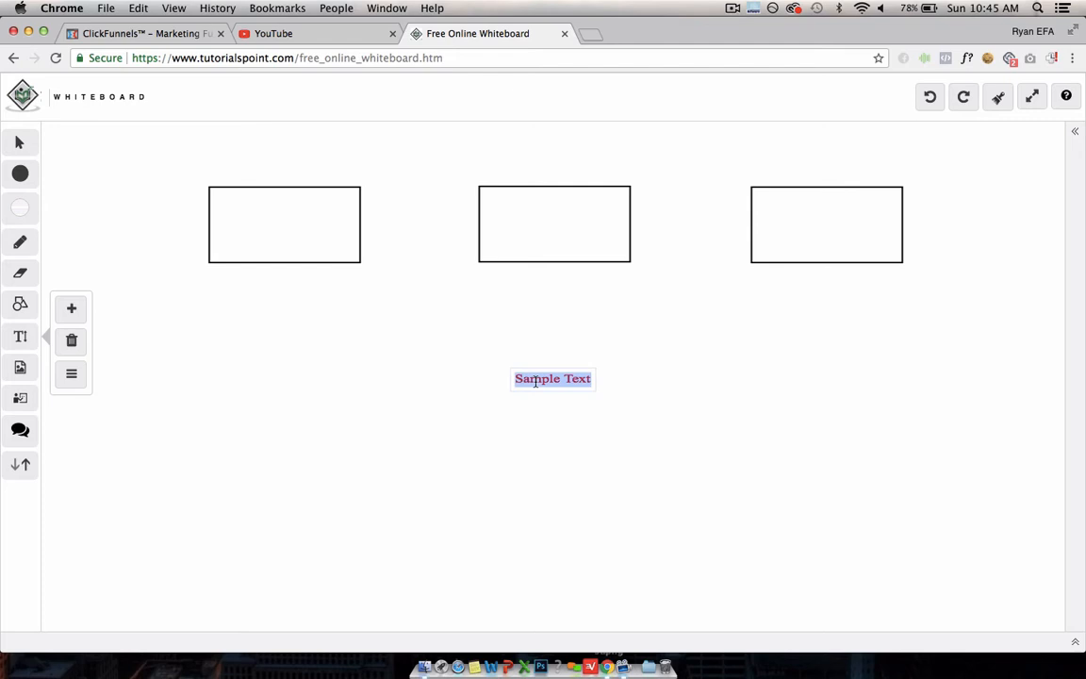
type("F+S")
left_click(581, 388)
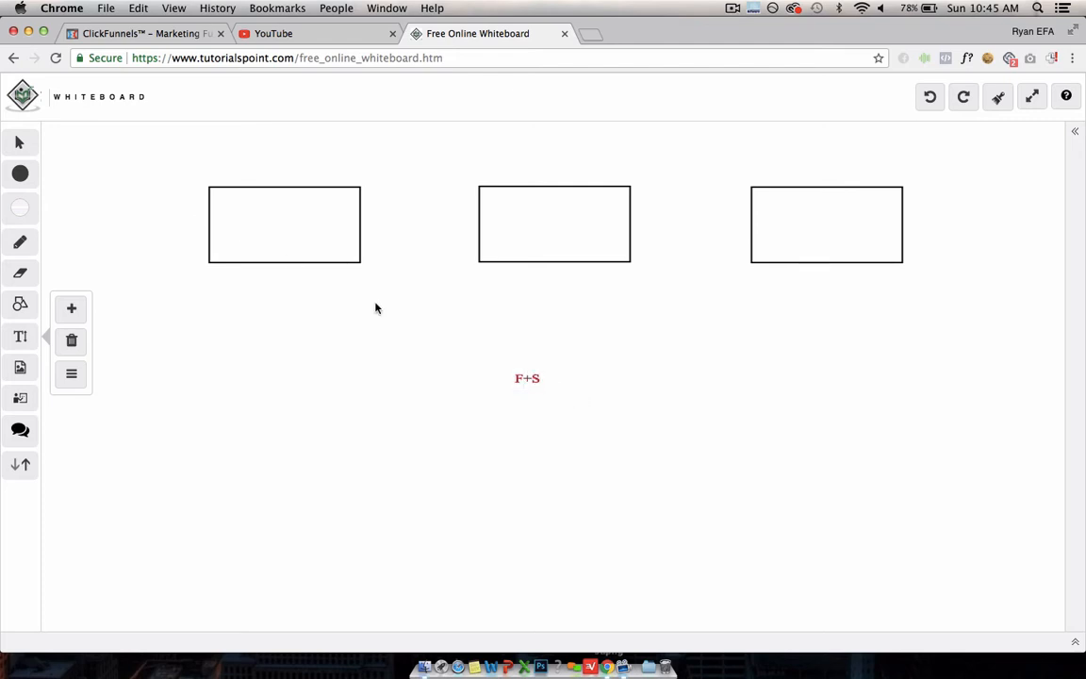
left_click_drag(527, 378, 386, 294)
left_click_drag(317, 245, 283, 223)
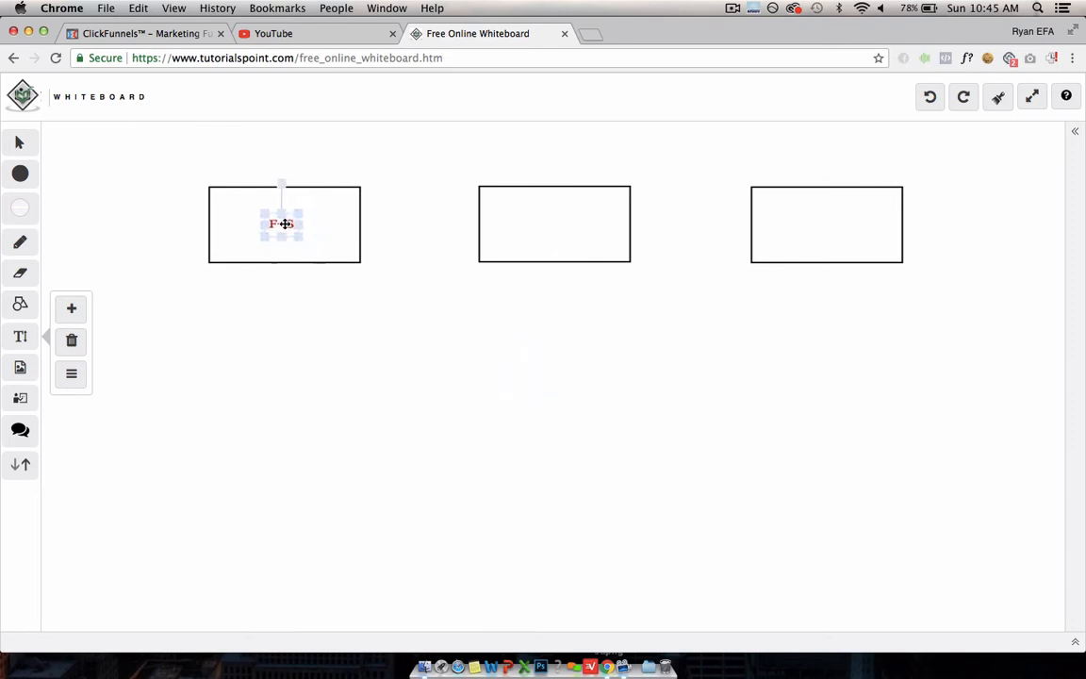
left_click_drag(284, 224, 280, 223)
left_click(327, 154)
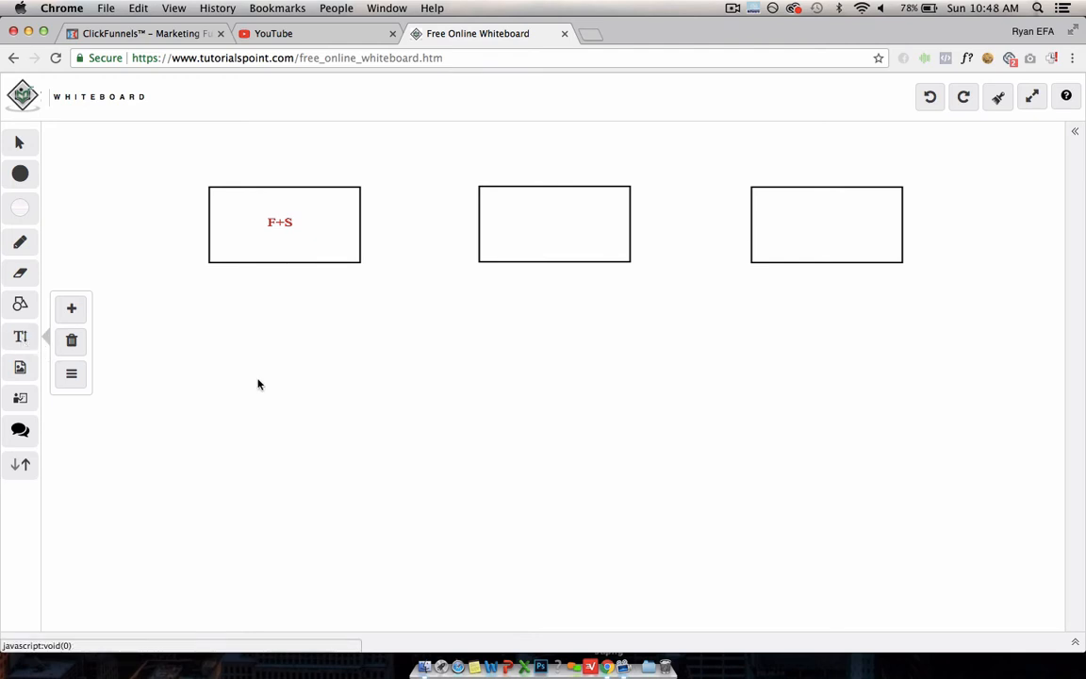
Step: Add a sample text into the middle box and change it to Buy 2 Get 1
left_click(72, 308)
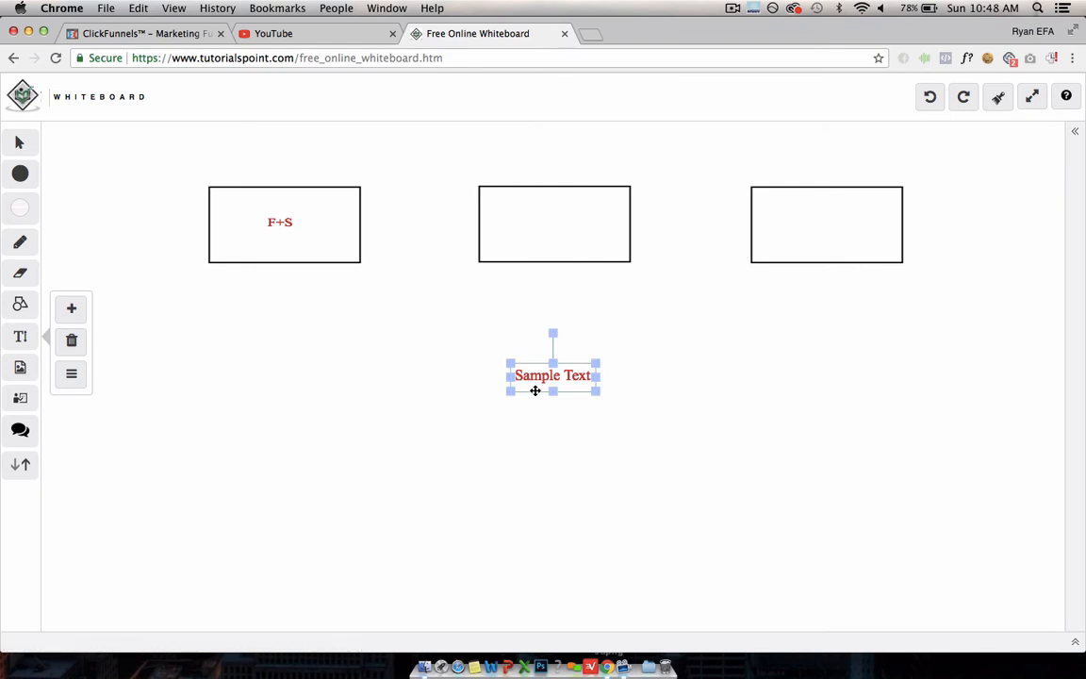
left_click_drag(562, 378, 569, 227)
double_click(569, 227)
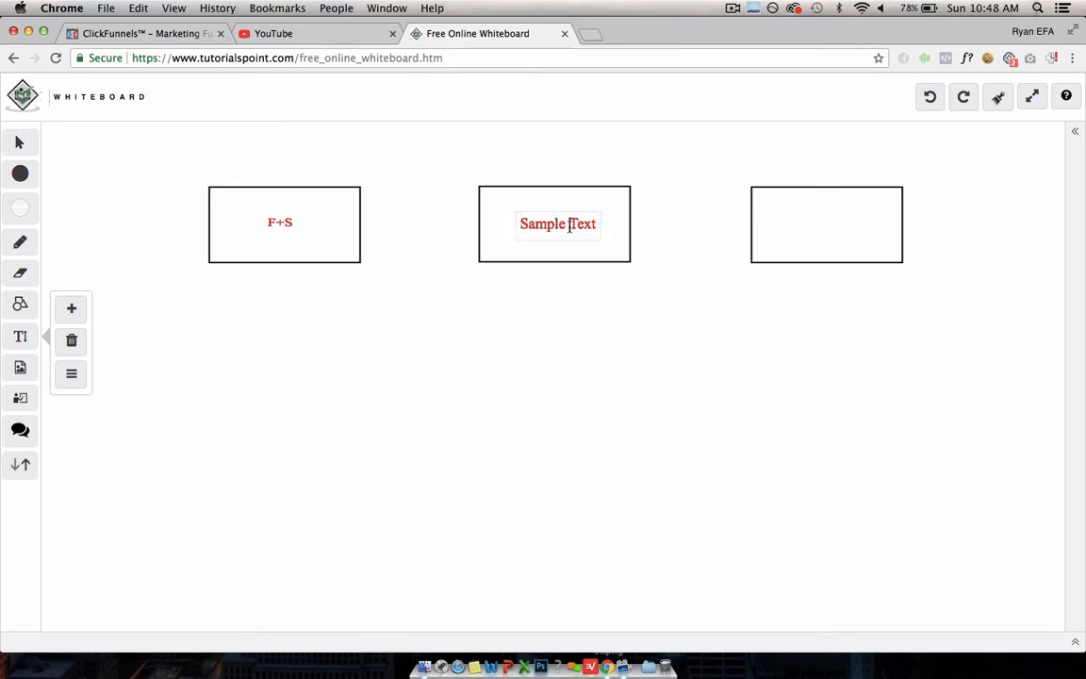
key("super+a")
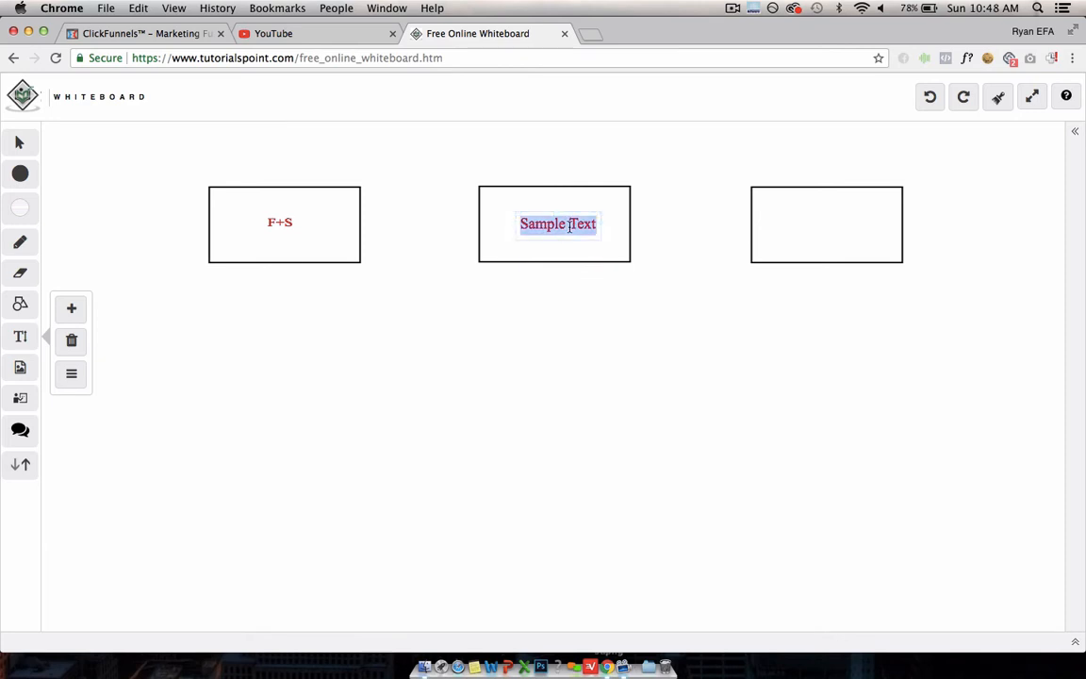
type("Buy 2 ")
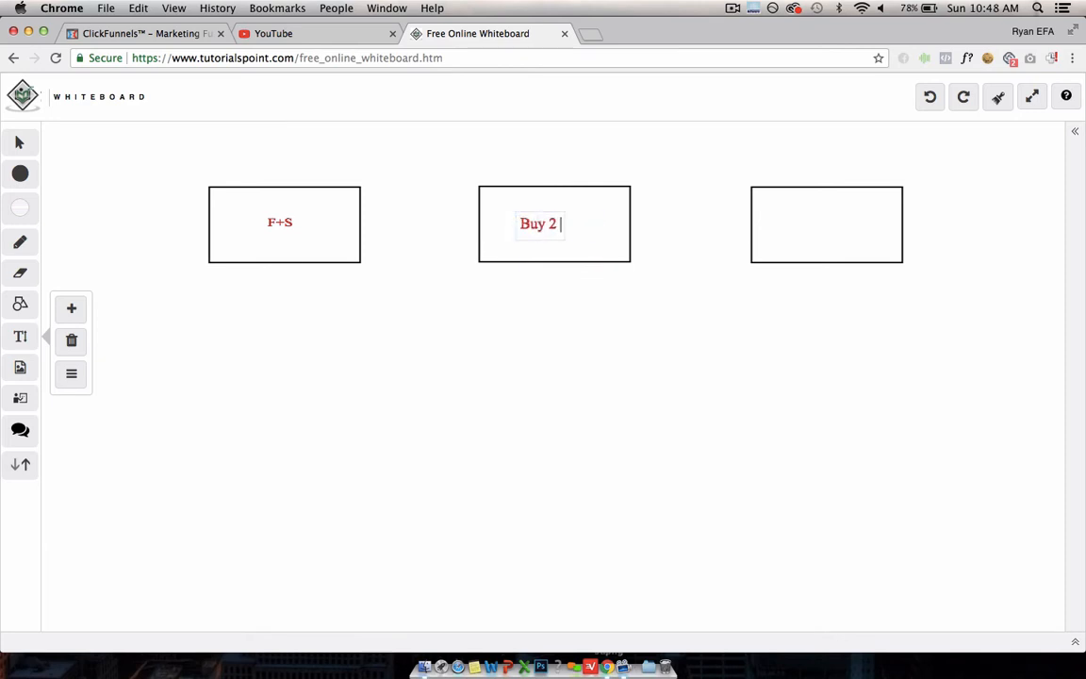
type("Get 1")
left_click(555, 327)
Step: Add a sample text into the right box and change it to RRP Offer
left_click(71, 308)
left_click_drag(562, 374, 831, 216)
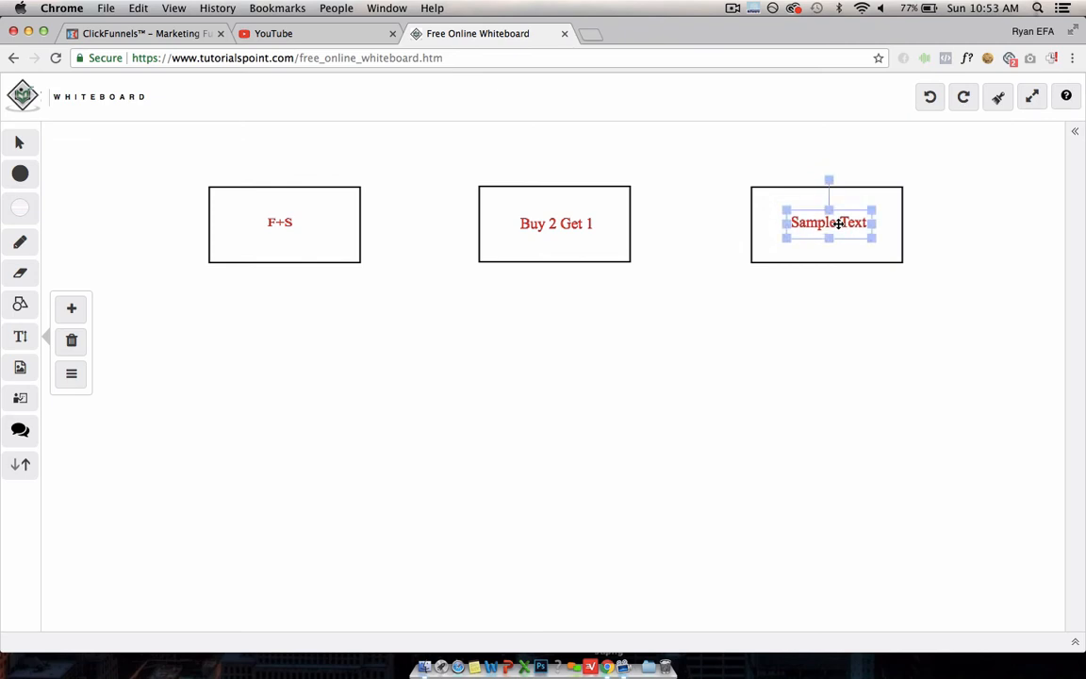
double_click(831, 216)
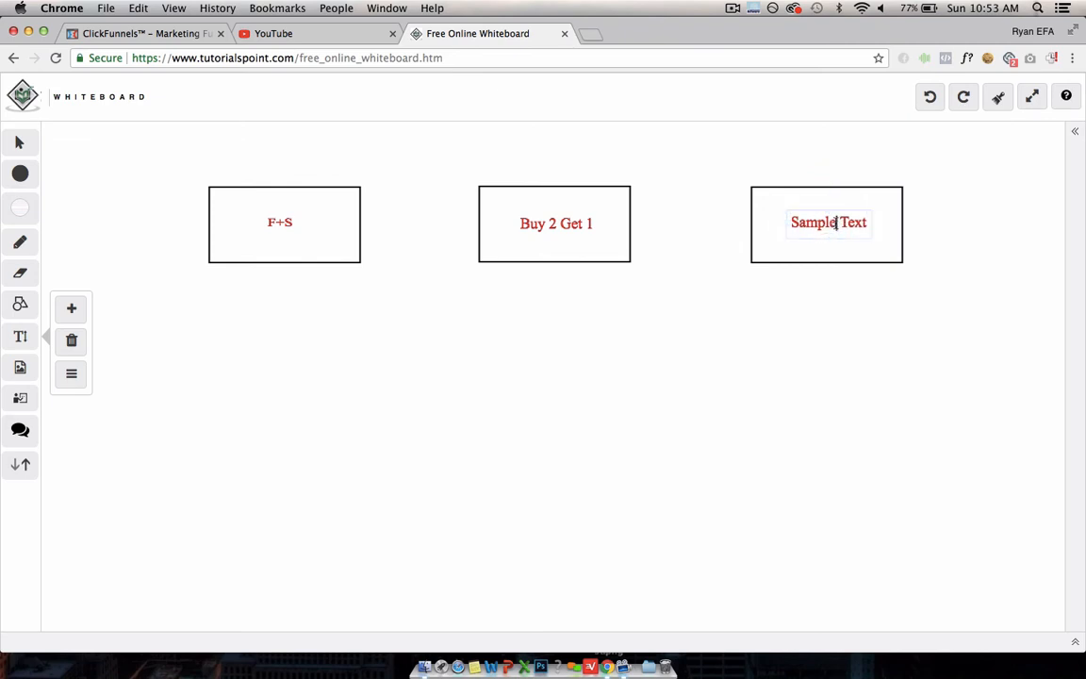
key("super+a")
type("Regular")
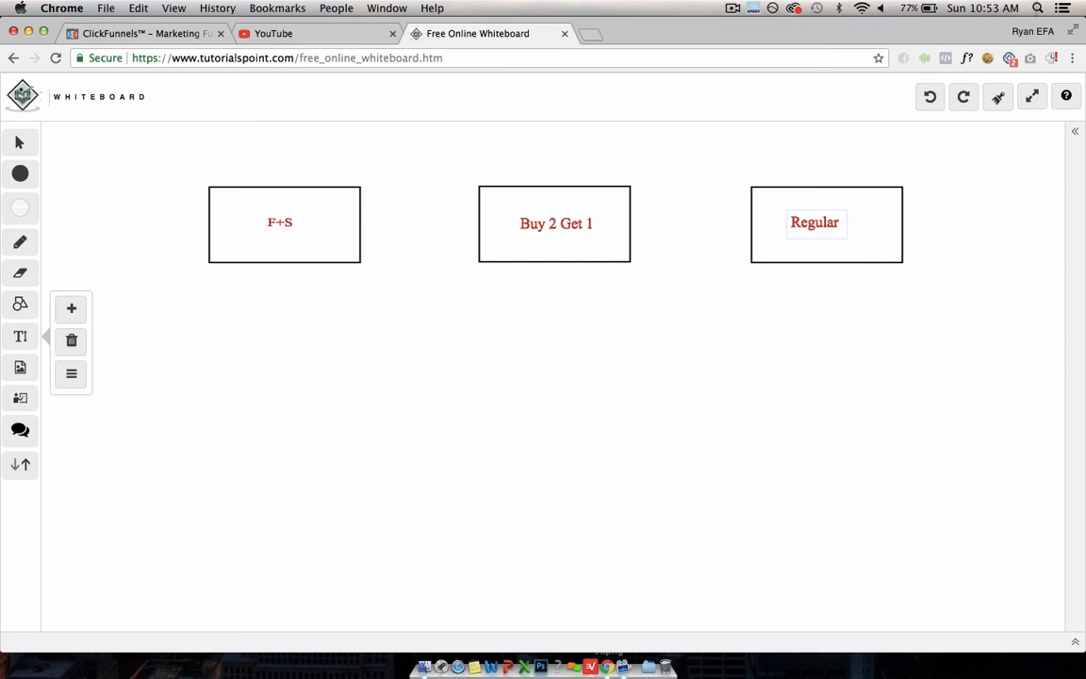
type(" R")
key("BackSpace")
key("BackSpace")
key("BackSpace")
key("BackSpace")
key("BackSpace")
key("BackSpace")
key("BackSpace")
key("BackSpace")
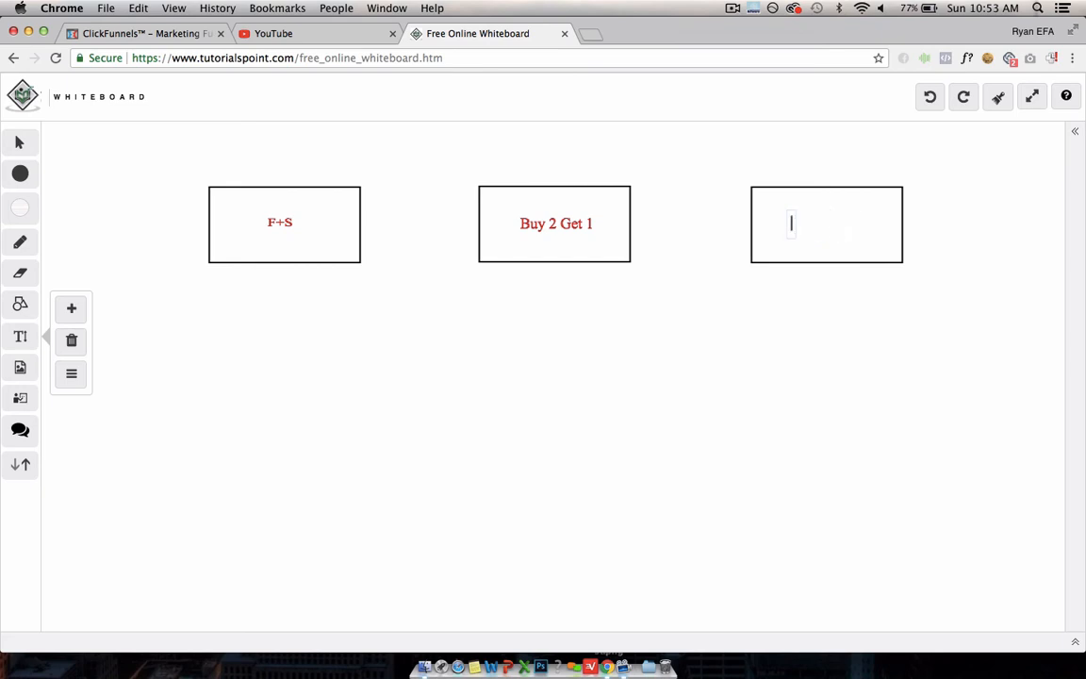
type("RRP")
type(" Offer")
left_click(905, 324)
Step: Select and deselect the RRP Offer label, leaving all three boxes labelled
left_click(792, 224)
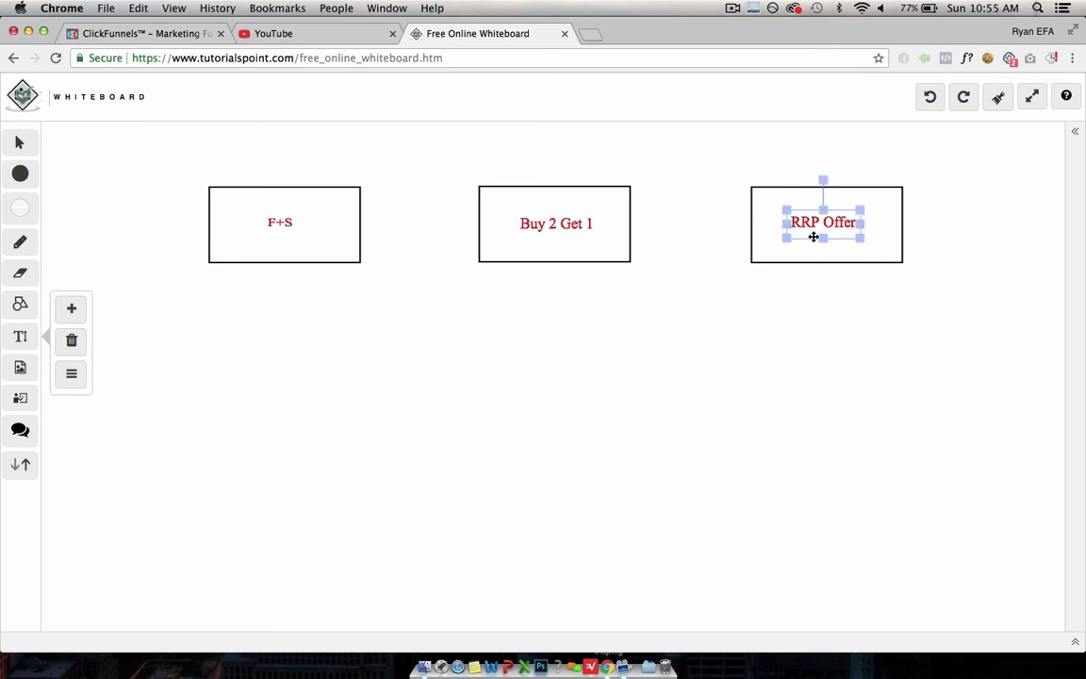
left_click(833, 294)
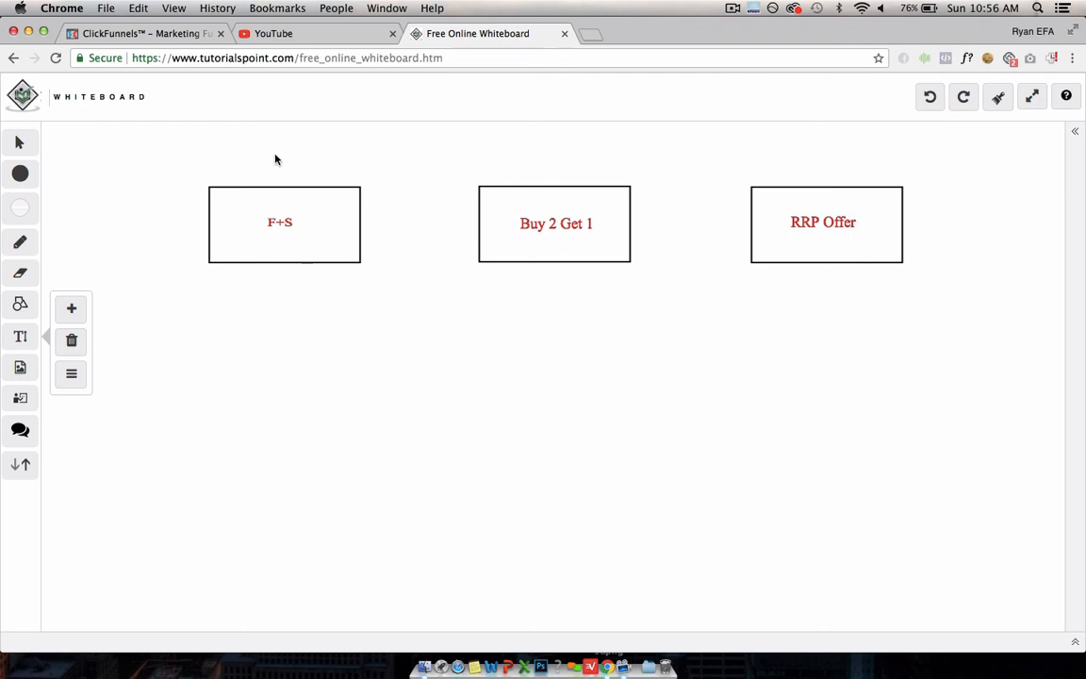
Step: Review the funnel's Order Form, One Time Offer #1 and One Time Offer #2 steps in ClickFunnels
left_click(174, 40)
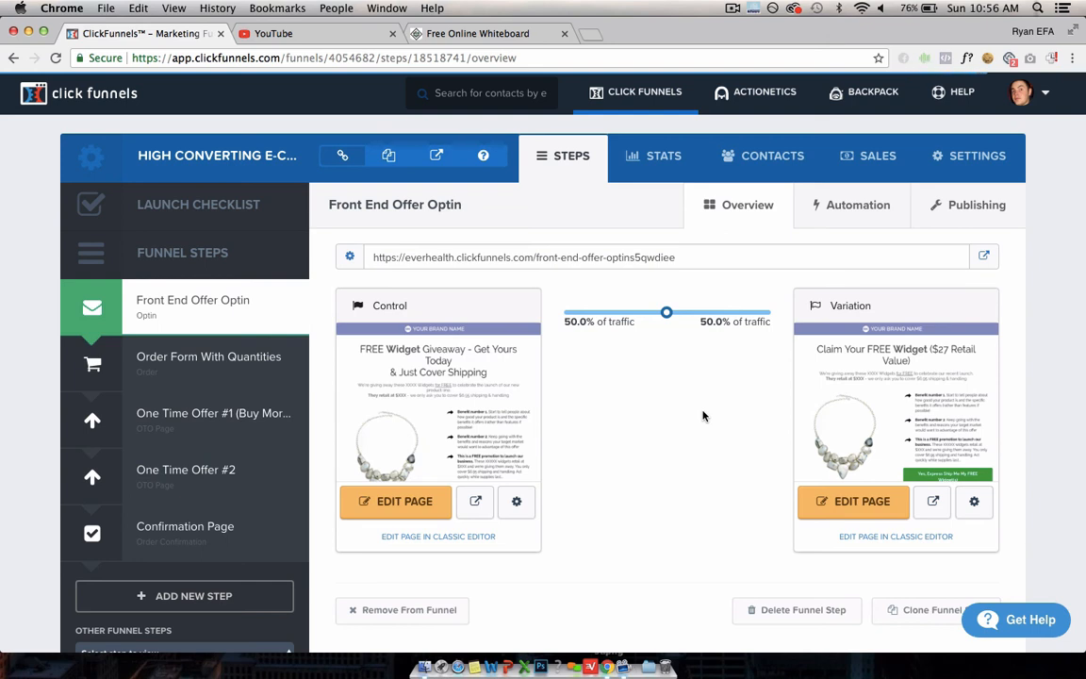
left_click(471, 33)
left_click(141, 33)
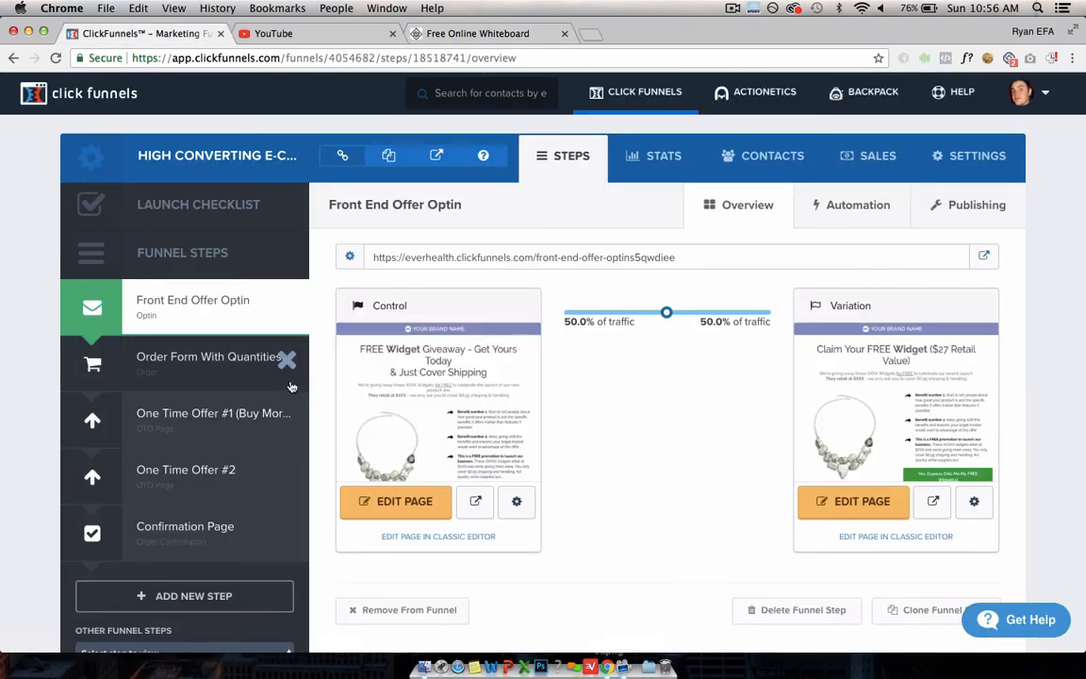
left_click(225, 373)
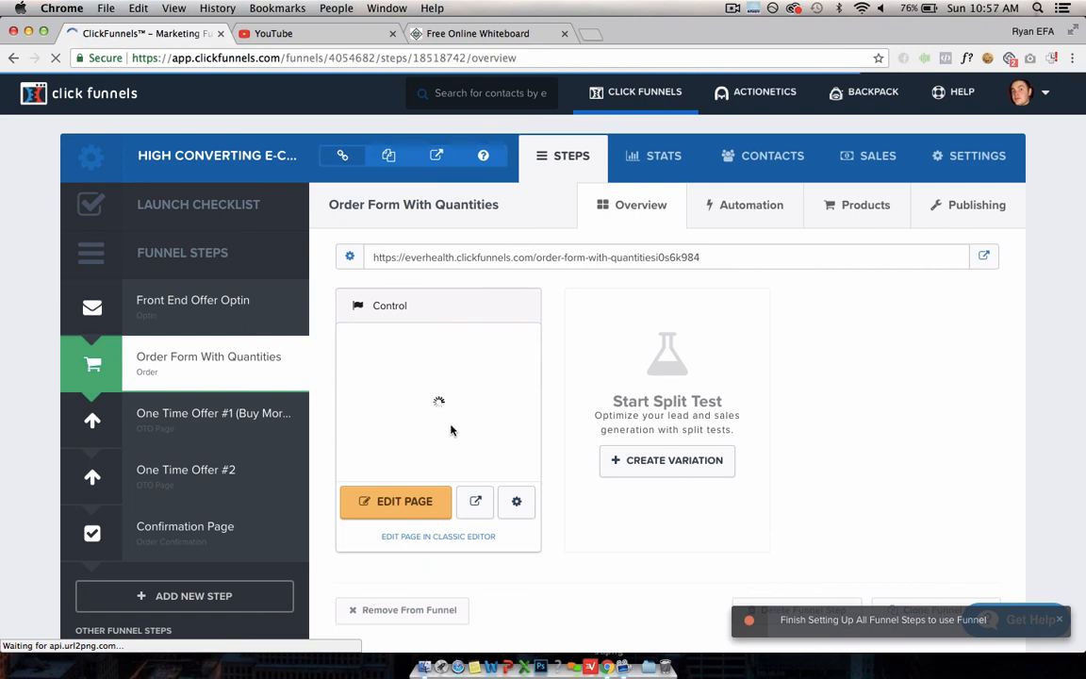
left_click(225, 420)
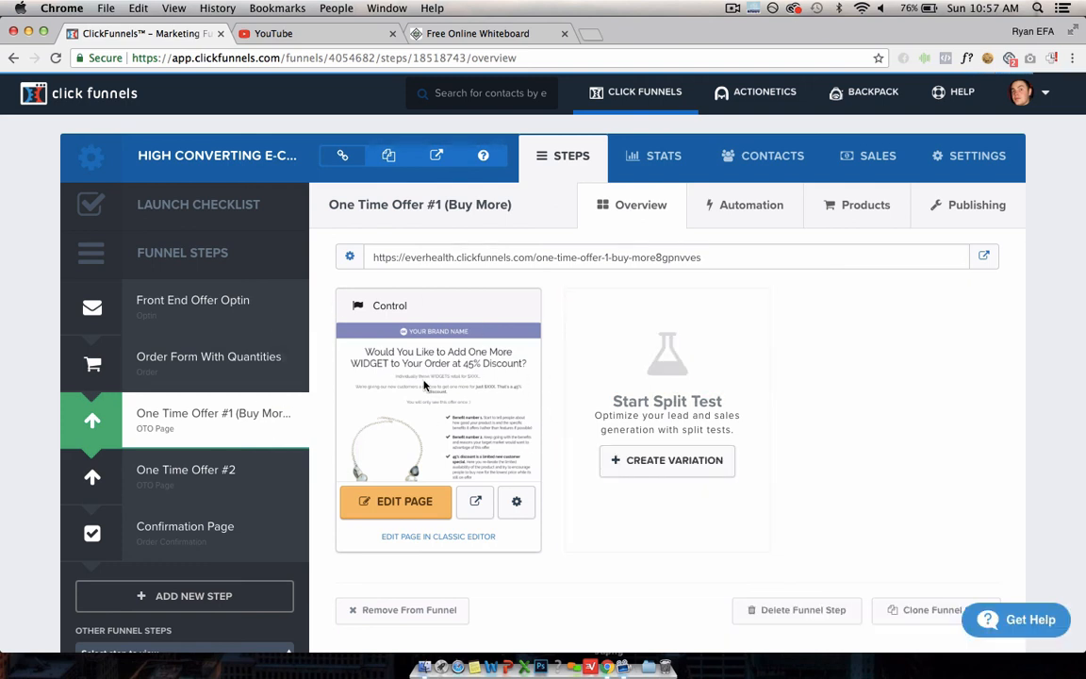
left_click(186, 469)
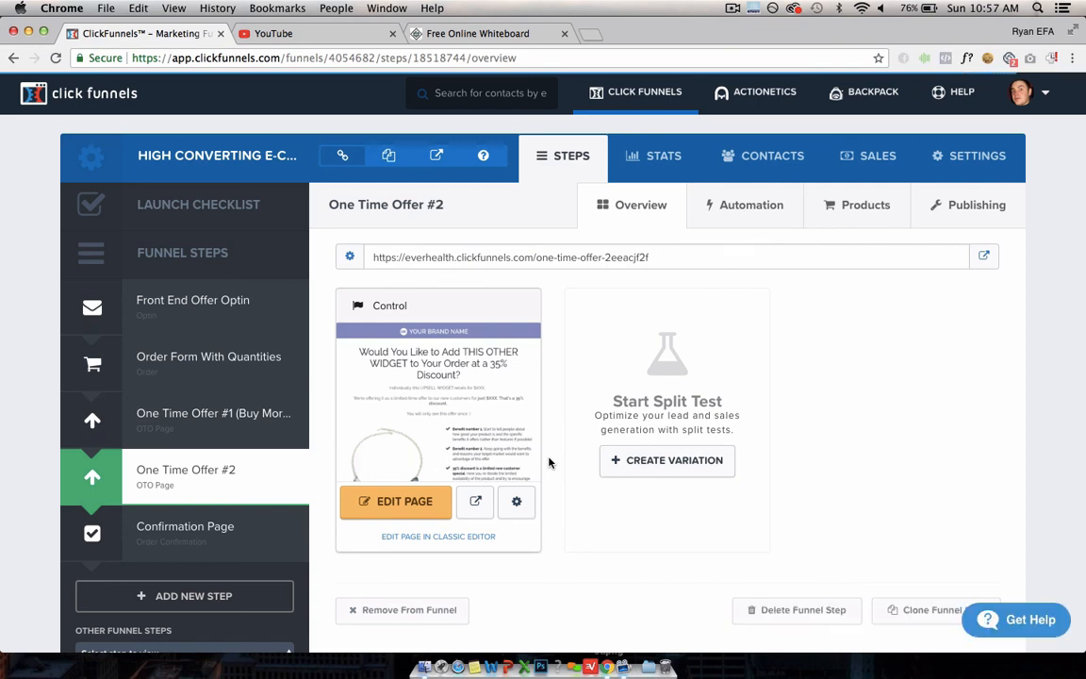
Step: Preview the Front End Offer Optin control page in a new tab
left_click(188, 304)
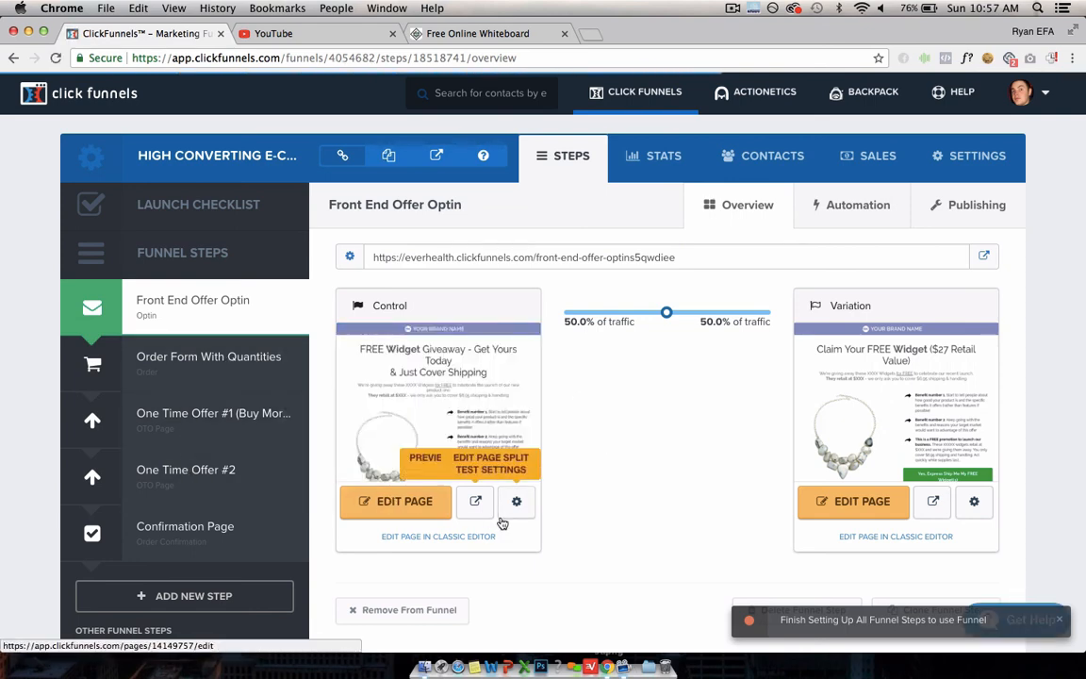
left_click(476, 500)
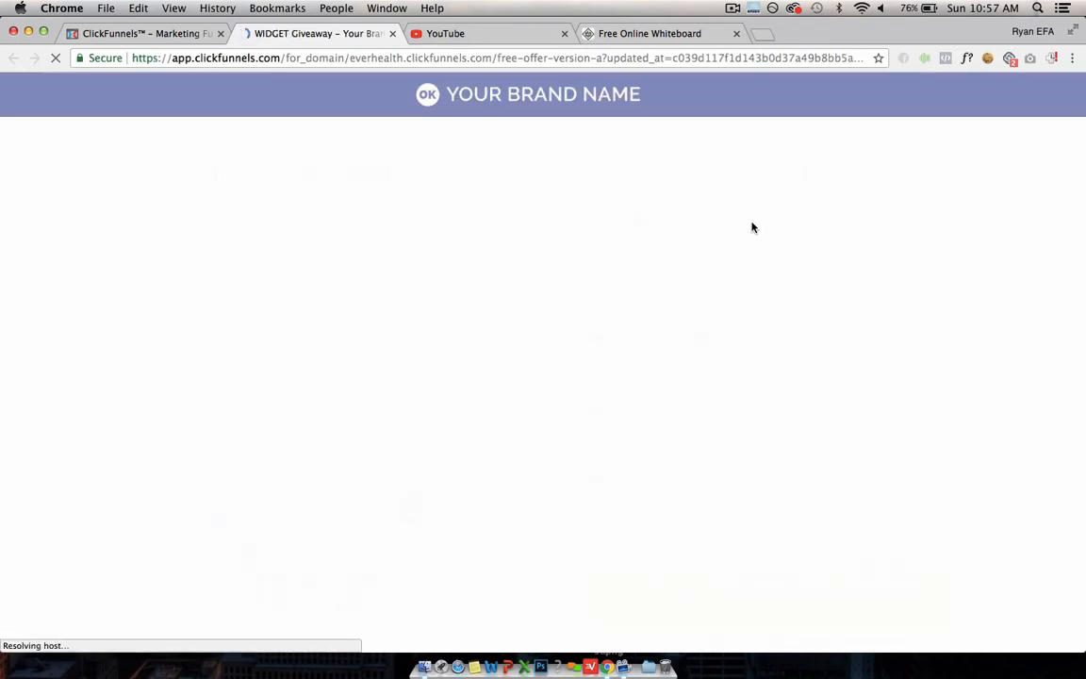
scroll(1010, 405, "down", 10)
scroll(1009, 406, "down", 3)
scroll(1009, 405, "down", 5)
scroll(1010, 405, "up", 3)
scroll(1010, 405, "up", 5)
scroll(1010, 405, "up", 5)
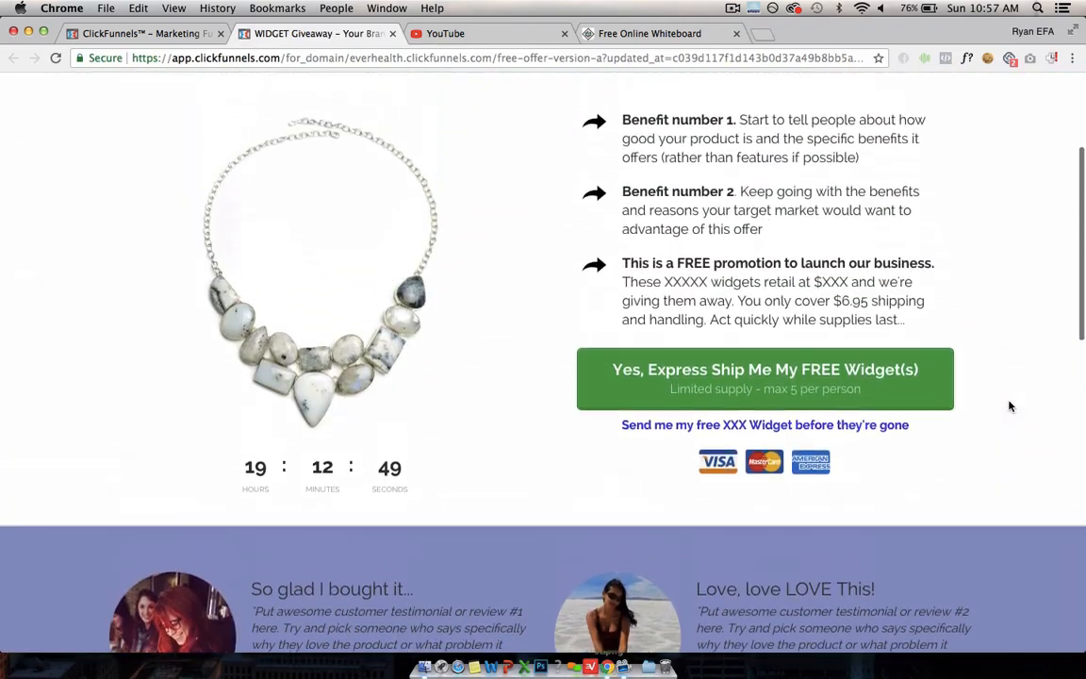
scroll(1010, 405, "up", 5)
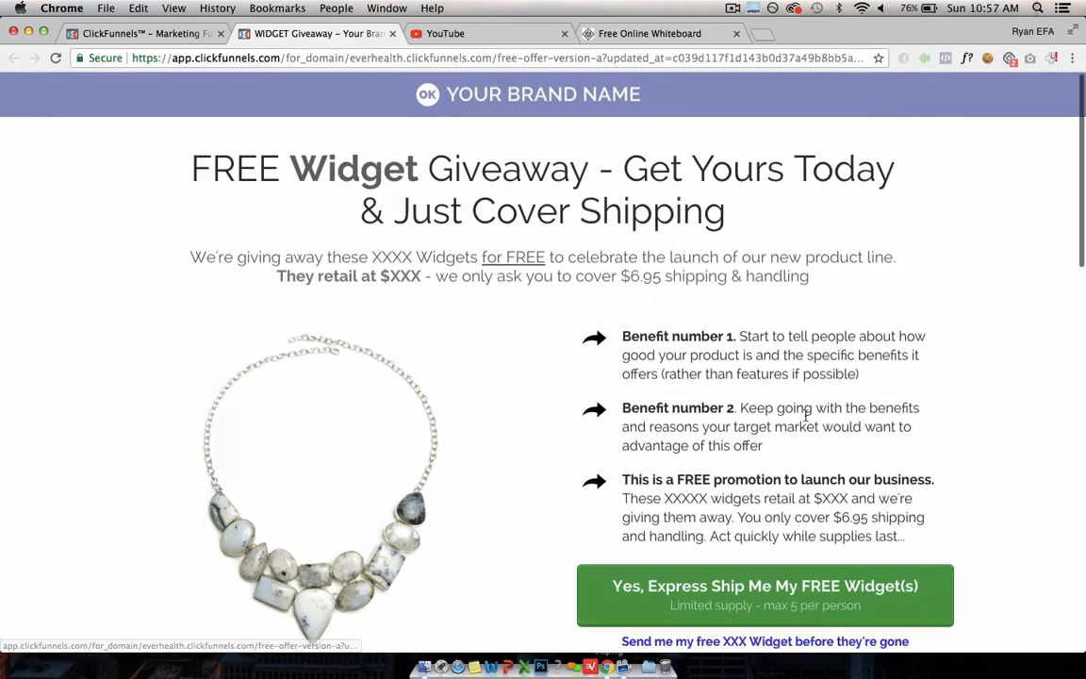
scroll(804, 416, "down", 3)
scroll(849, 396, "down", 5)
scroll(872, 387, "down", 4)
scroll(871, 386, "down", 2)
scroll(848, 377, "down", 6)
scroll(660, 283, "down", 2)
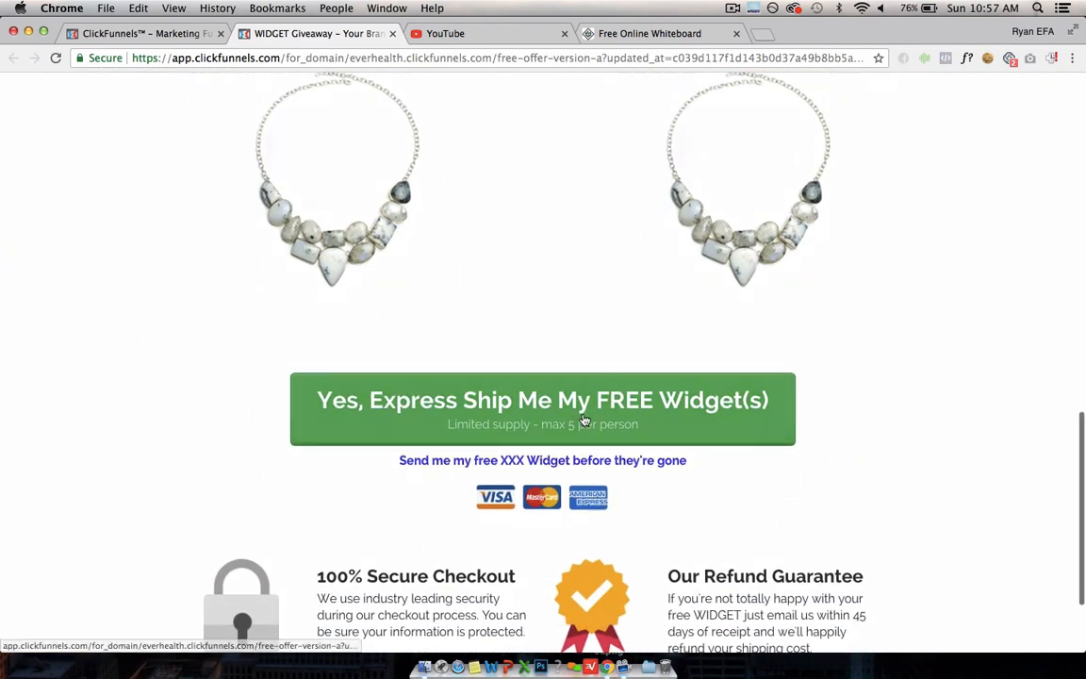
Step: Preview the Order Form With Quantities page in a new tab
left_click(142, 33)
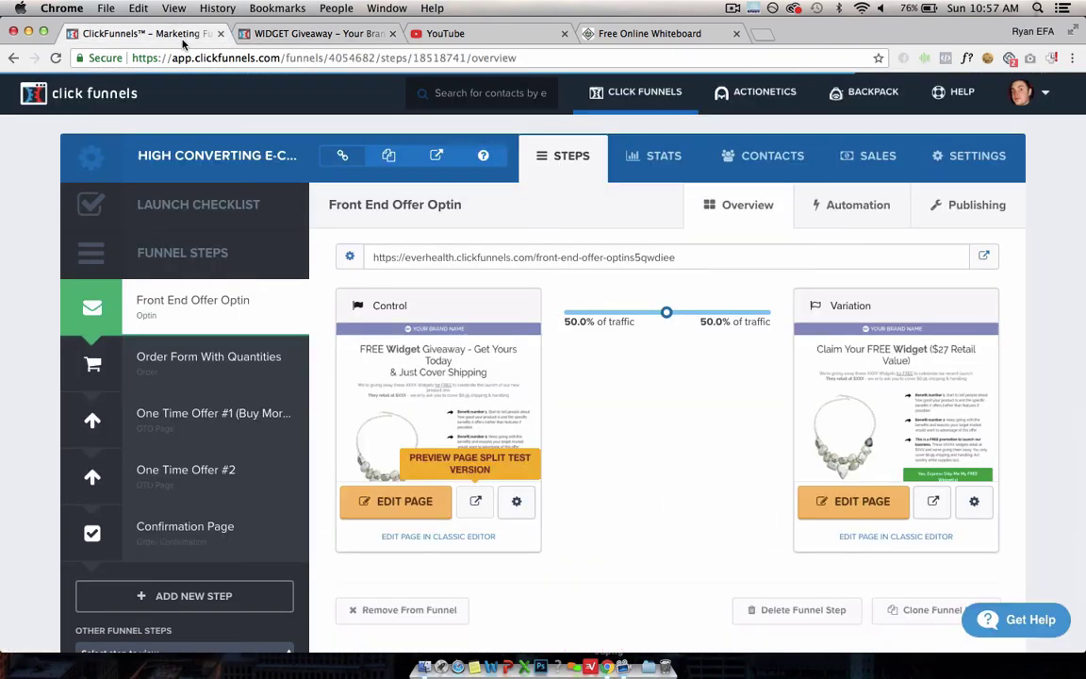
left_click(208, 362)
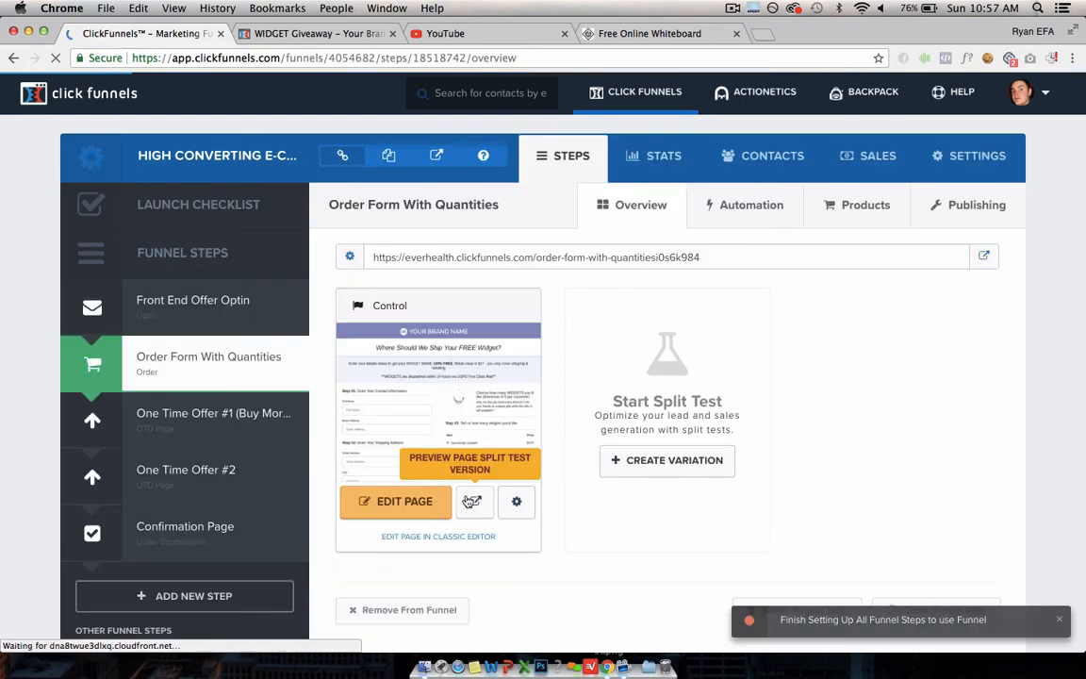
left_click(474, 502)
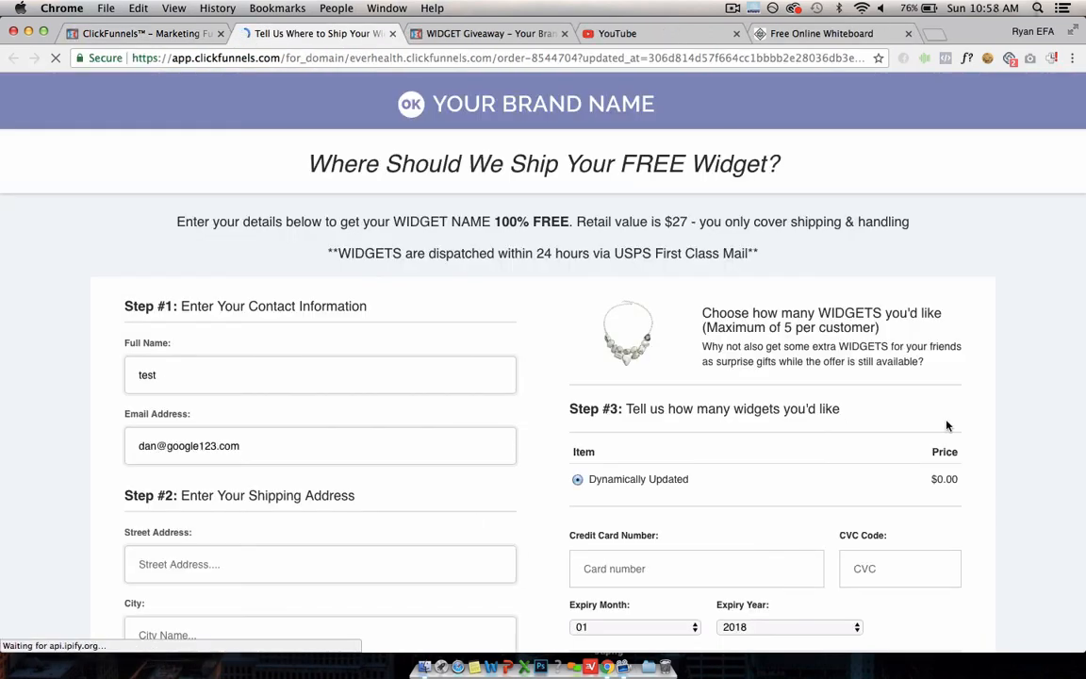
scroll(961, 431, "down", 5)
scroll(961, 431, "up", 5)
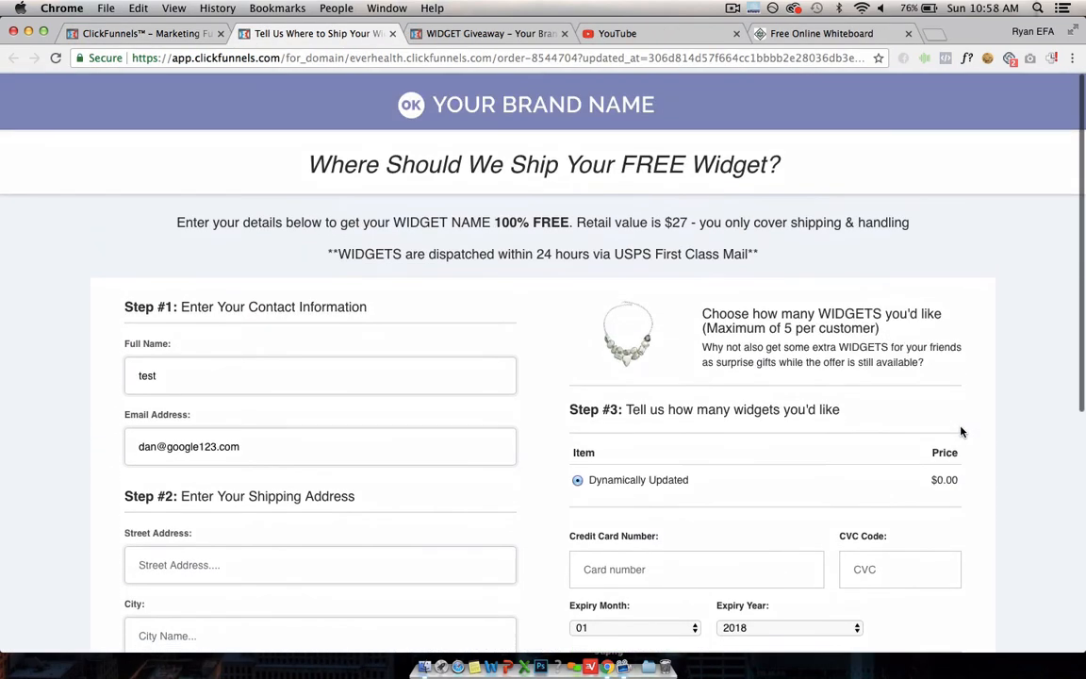
scroll(962, 431, "down", 3)
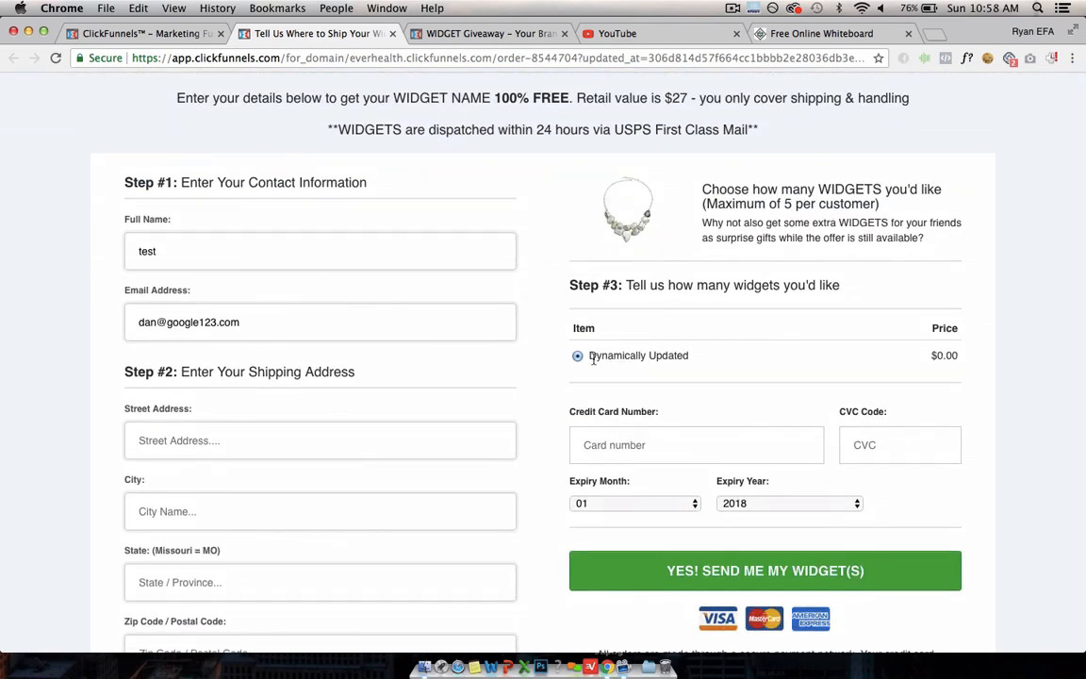
Step: Show the One Time Offer #1 (Buy More) step and close both preview tabs
left_click(130, 32)
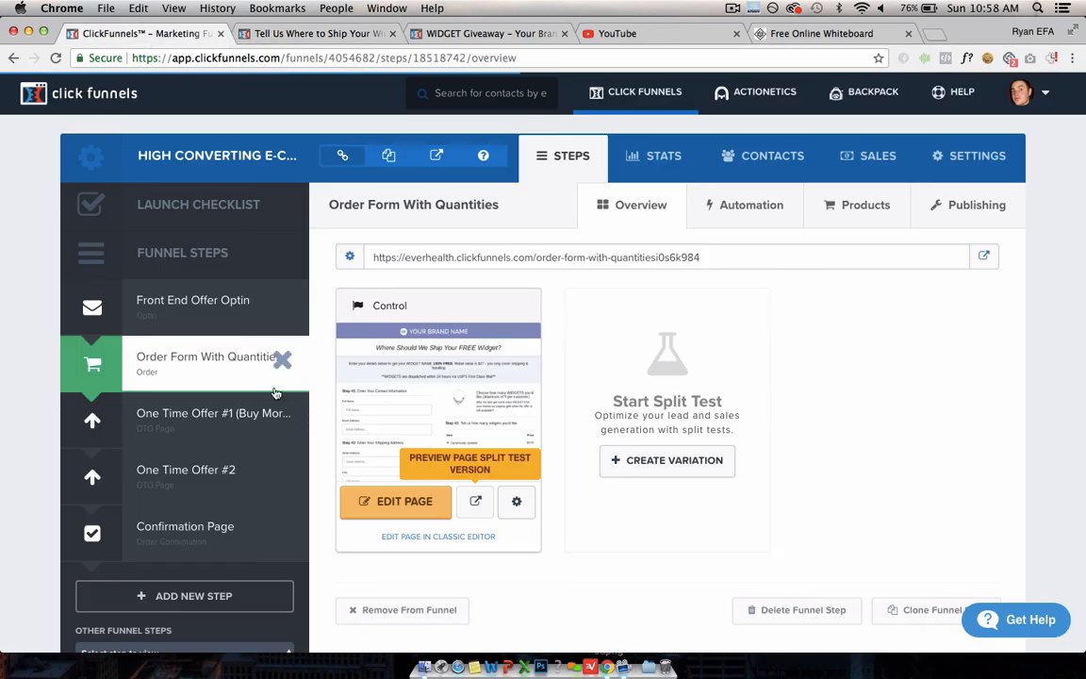
left_click(213, 413)
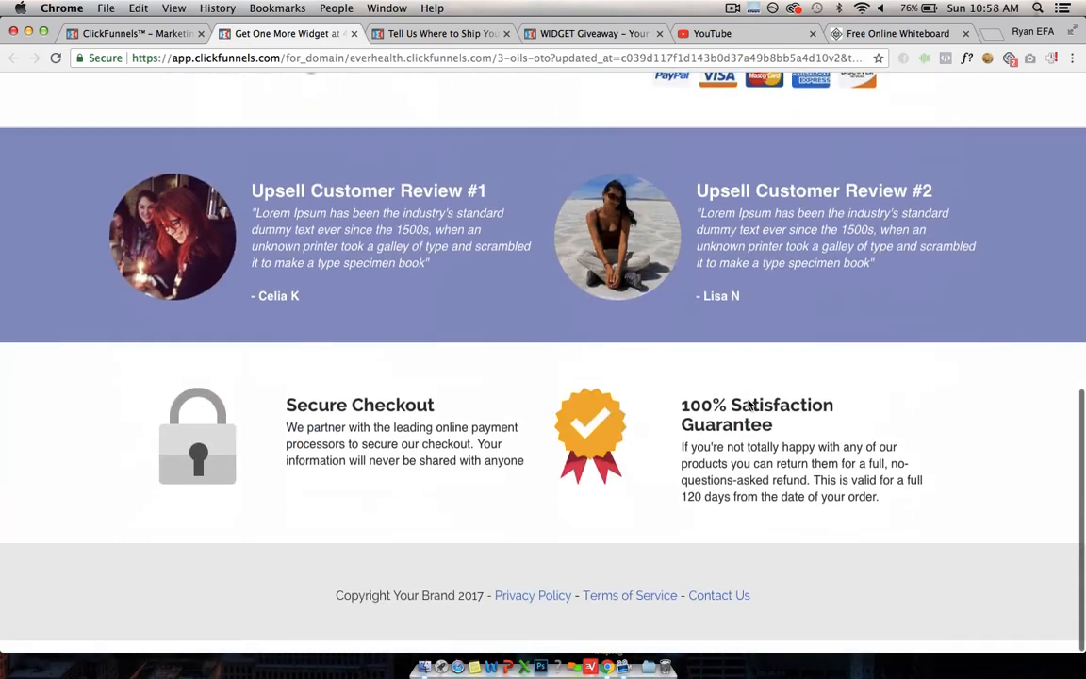
scroll(750, 404, "up", 10)
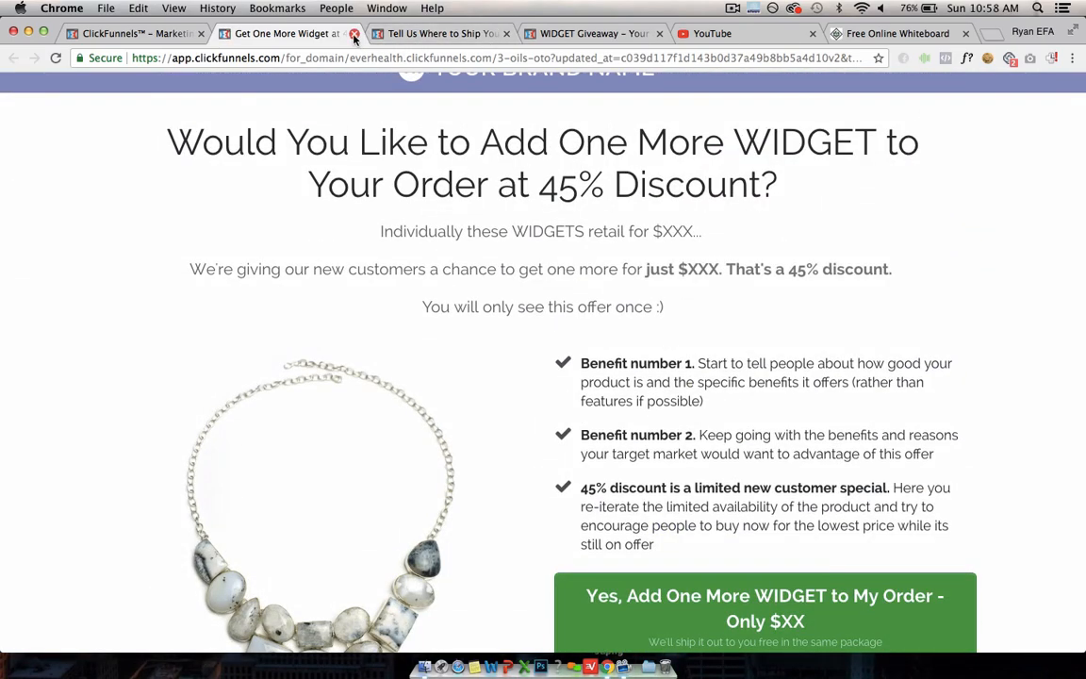
left_click(354, 35)
left_click(355, 35)
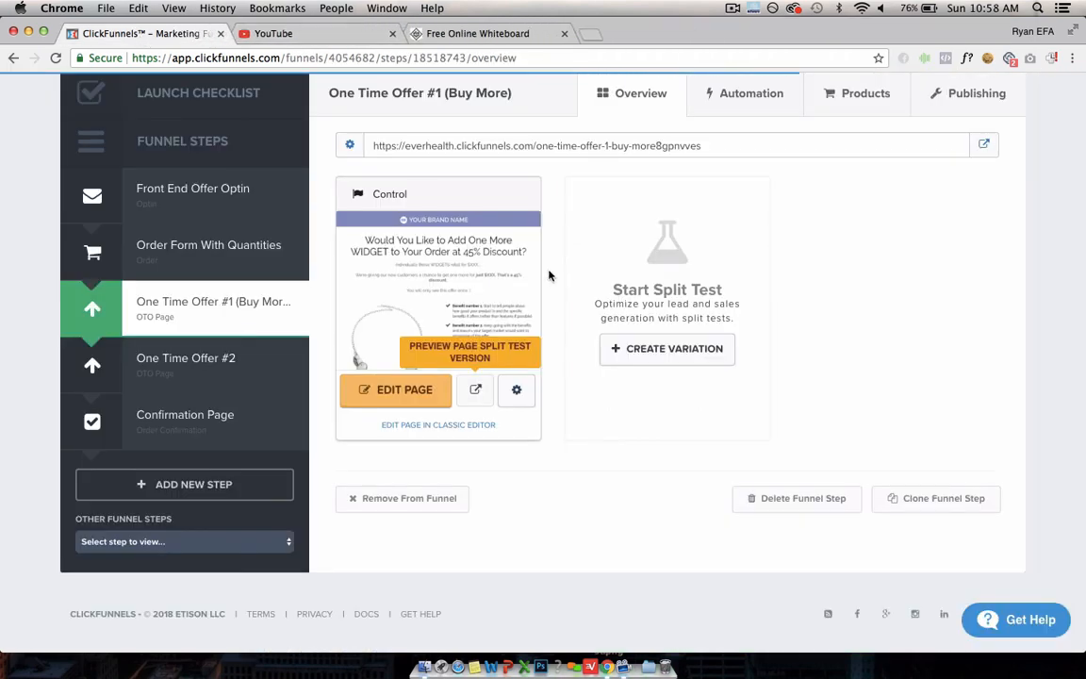
scroll(549, 275, "up", 5)
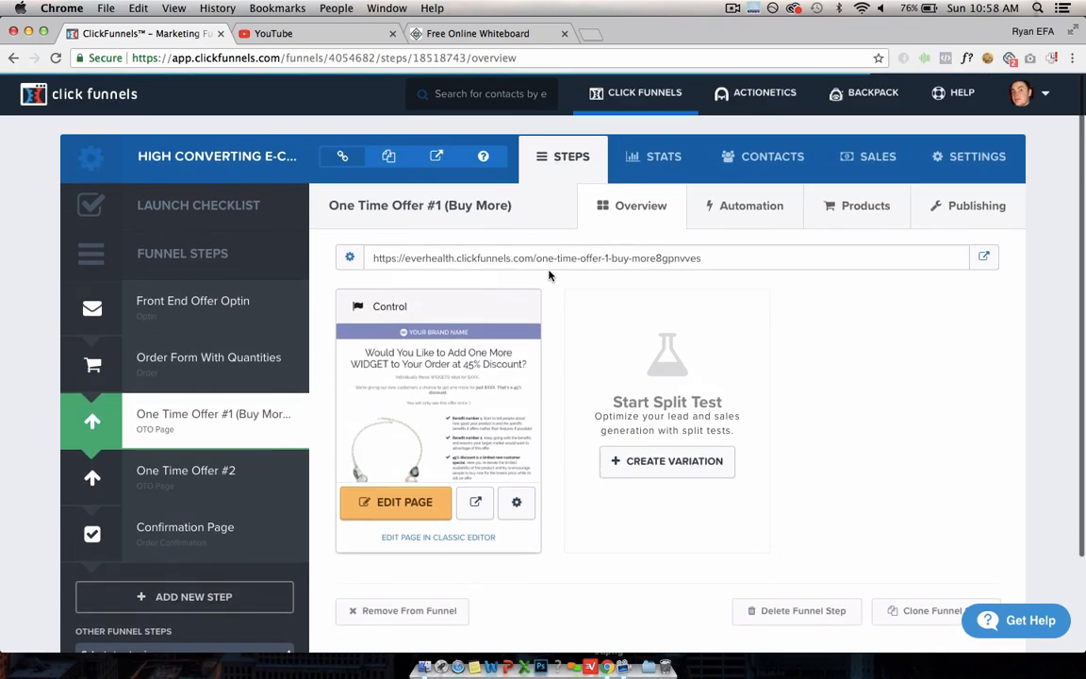
Step: Glance at the whiteboard, then show the Front End Offer Optin step's overview
left_click(471, 34)
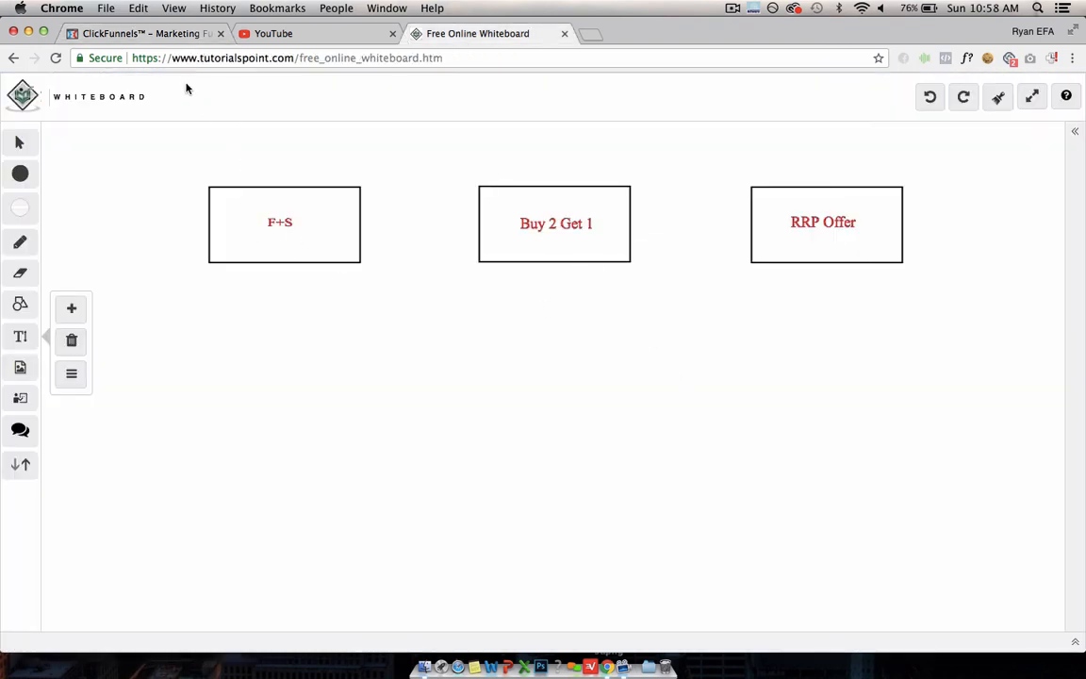
left_click(151, 34)
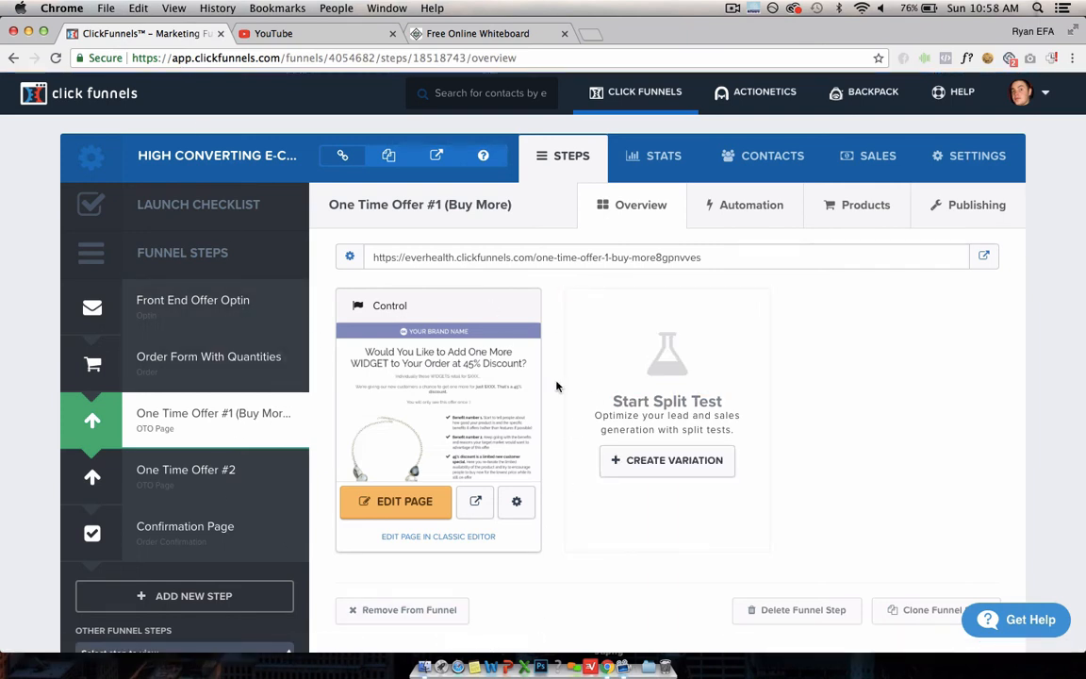
left_click(213, 324)
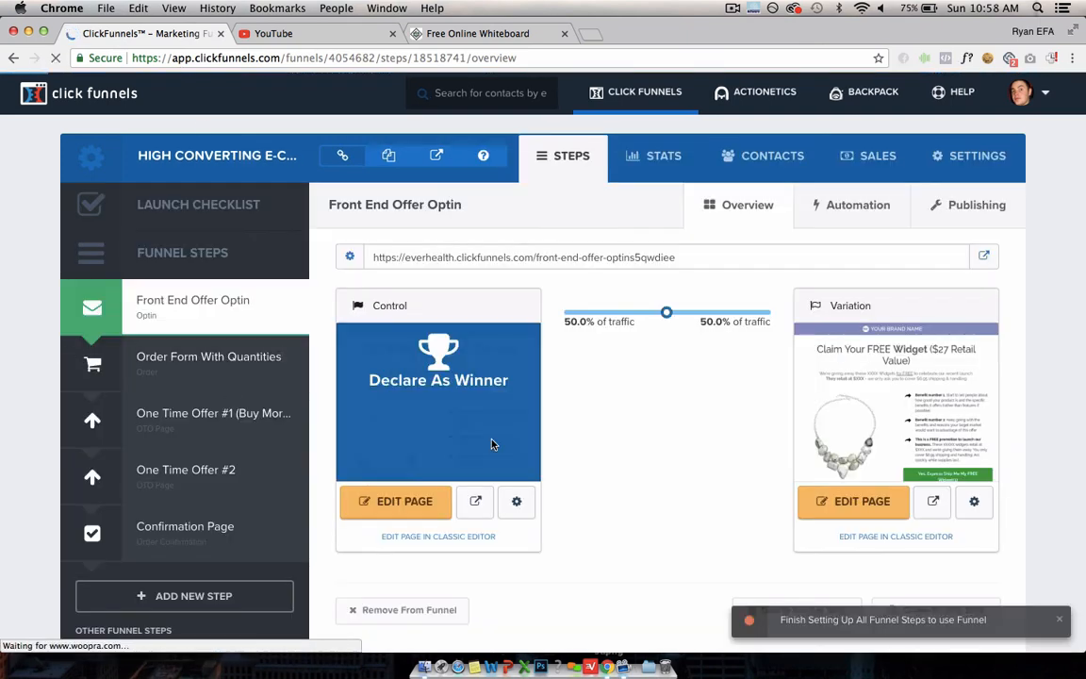